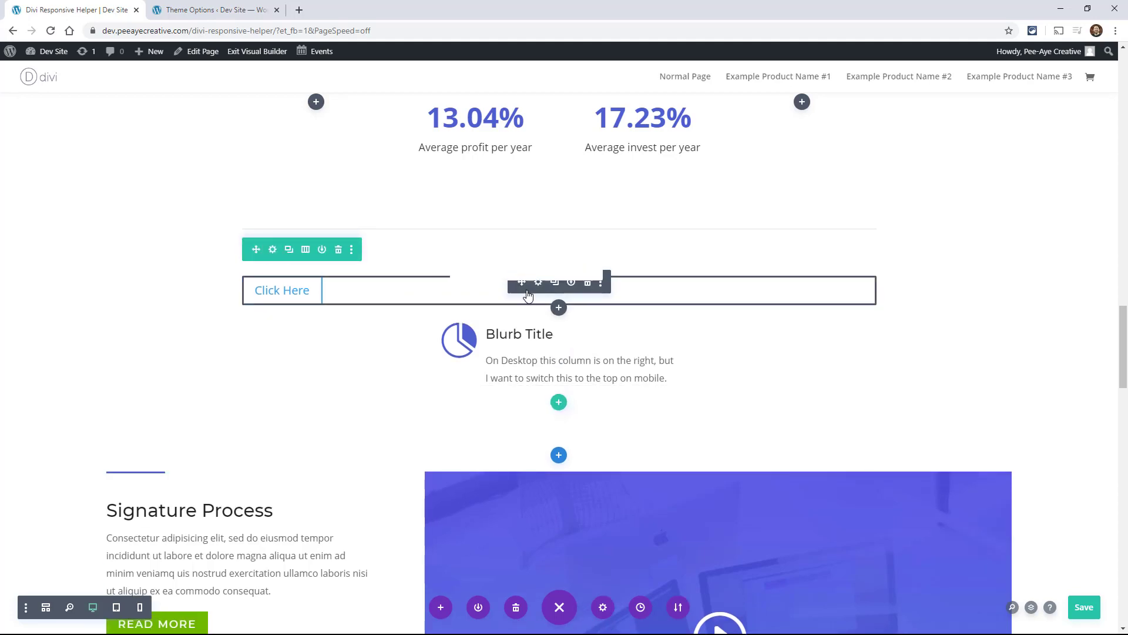
# Open the Click Here button's Main Element custom CSS with separate desktop, tablet and phone values.
pyautogui.click(538, 282)
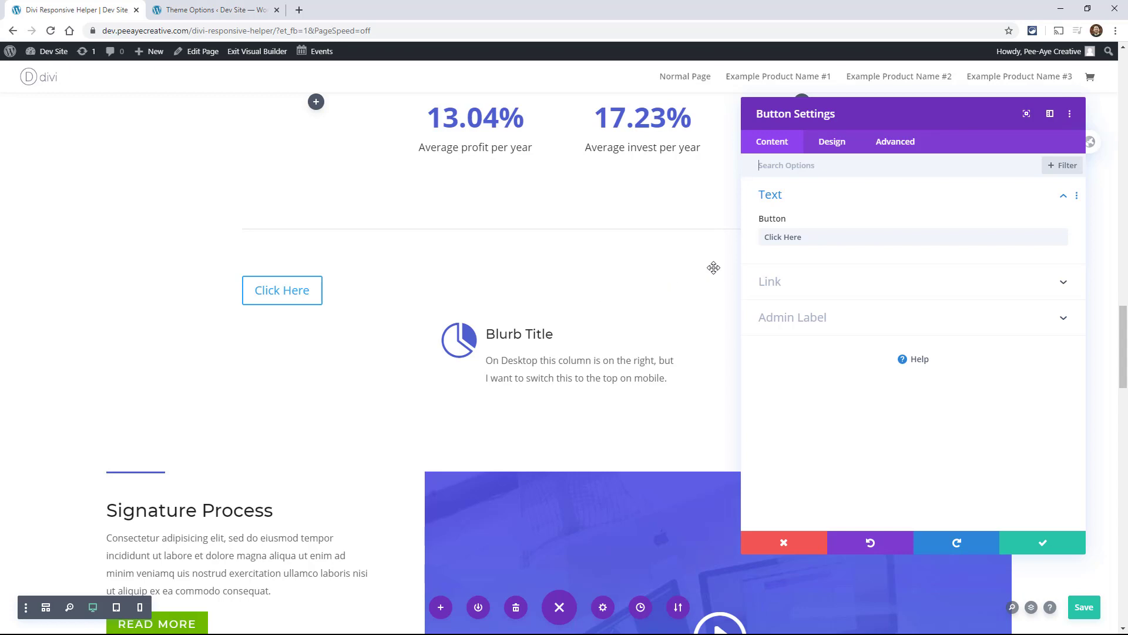
pyautogui.click(893, 142)
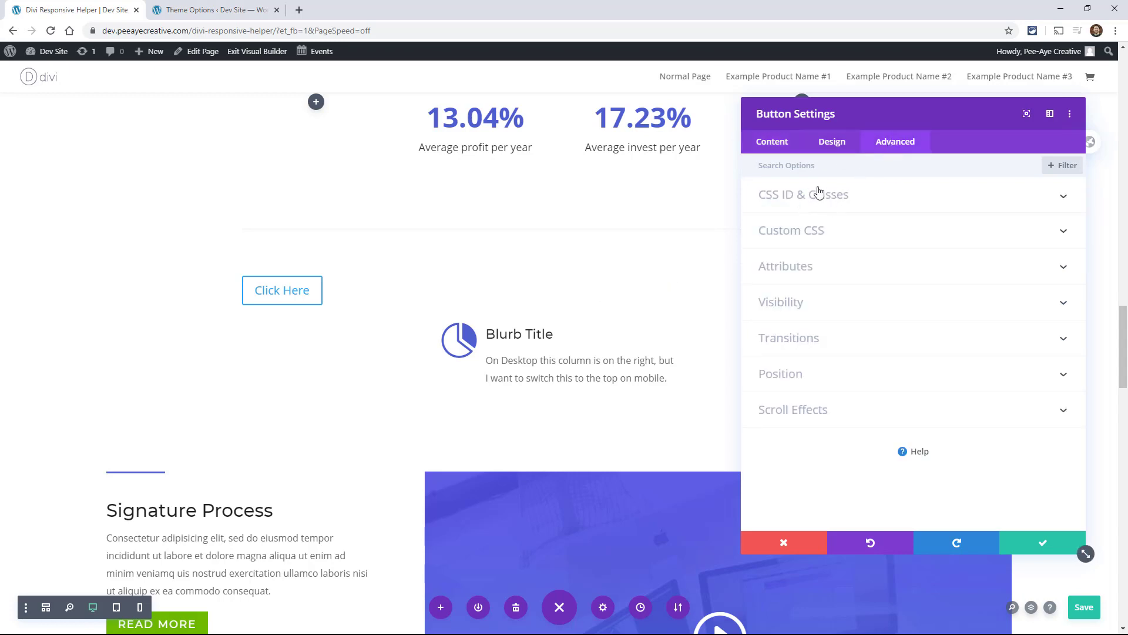
pyautogui.click(794, 231)
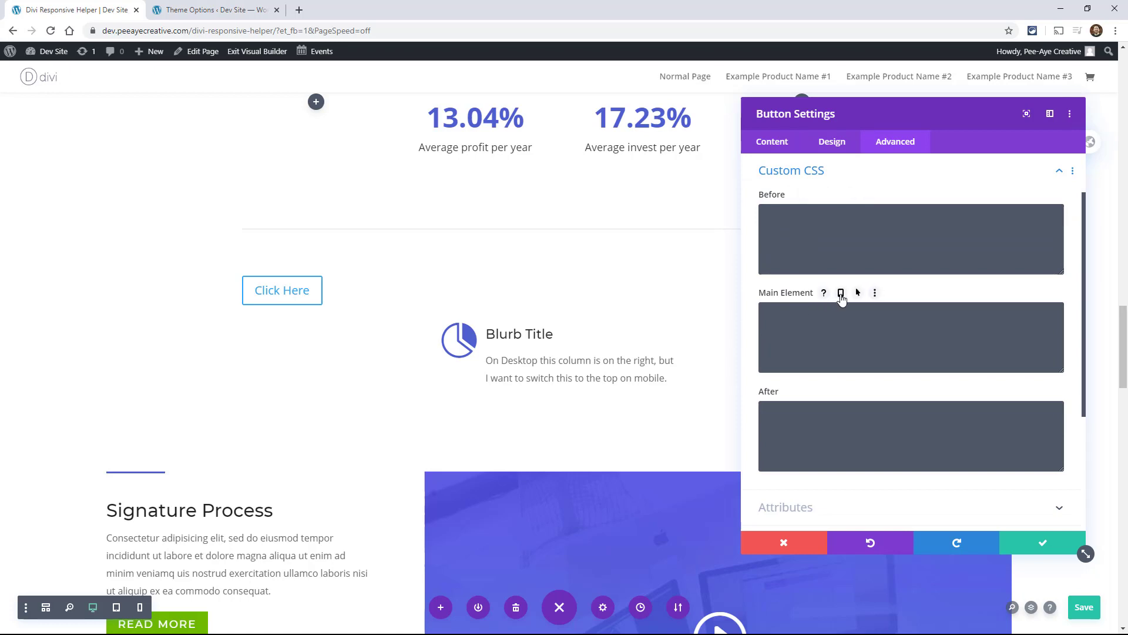
pyautogui.click(841, 293)
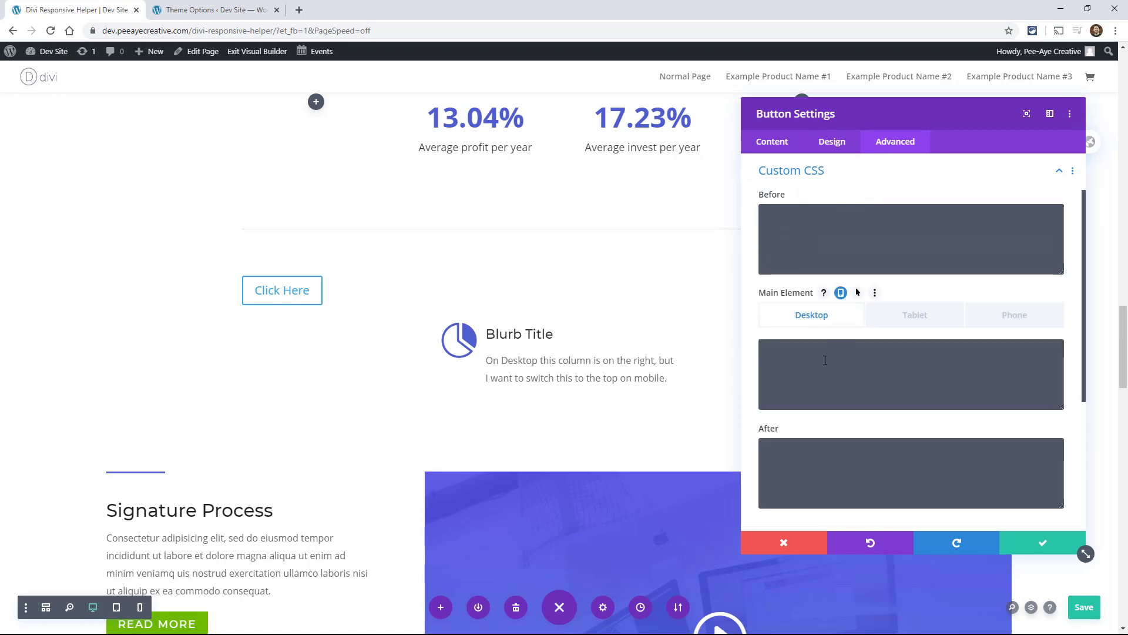
pyautogui.click(1001, 318)
# Set the button's Main Element CSS to width: auto; on desktop and width: 100%; on phone.
pyautogui.click(793, 377)
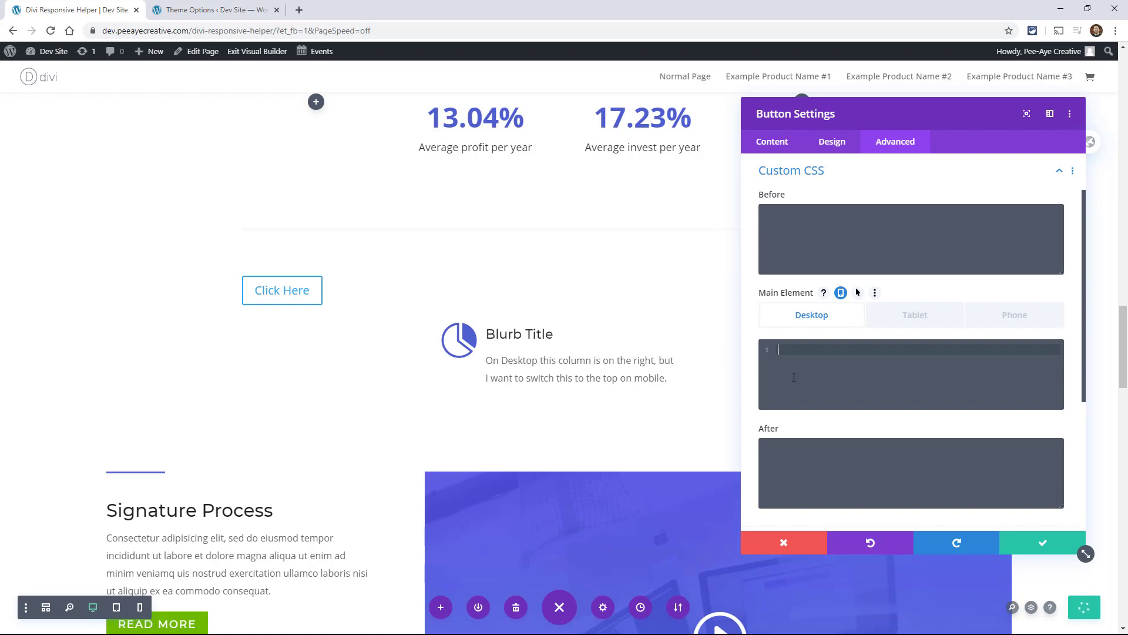
pyautogui.write('width: auto;')
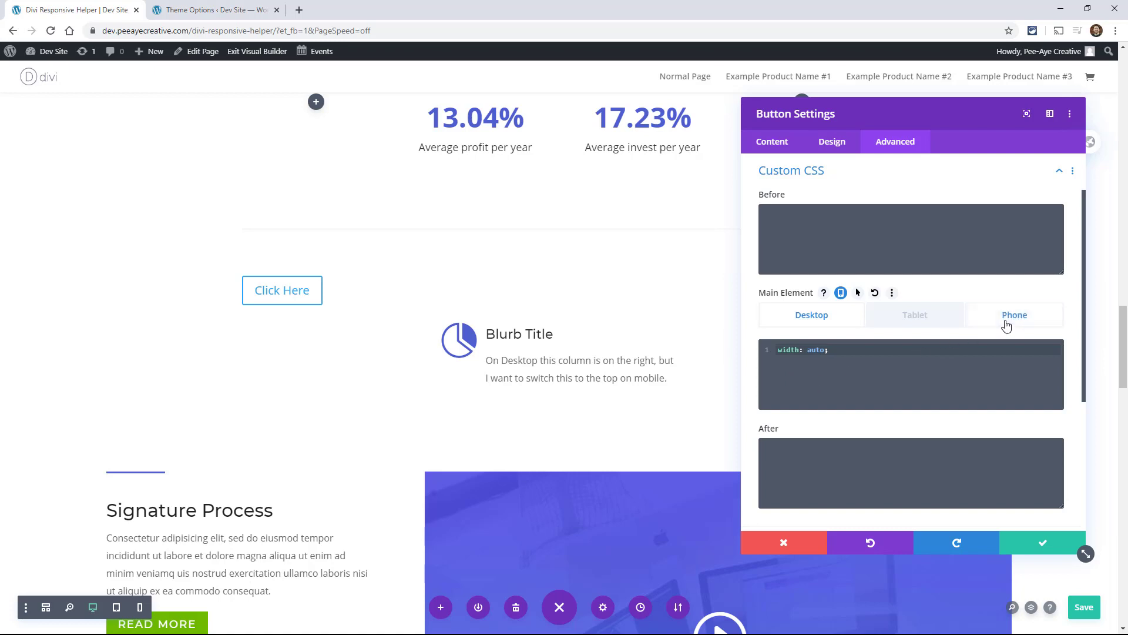
pyautogui.click(1007, 325)
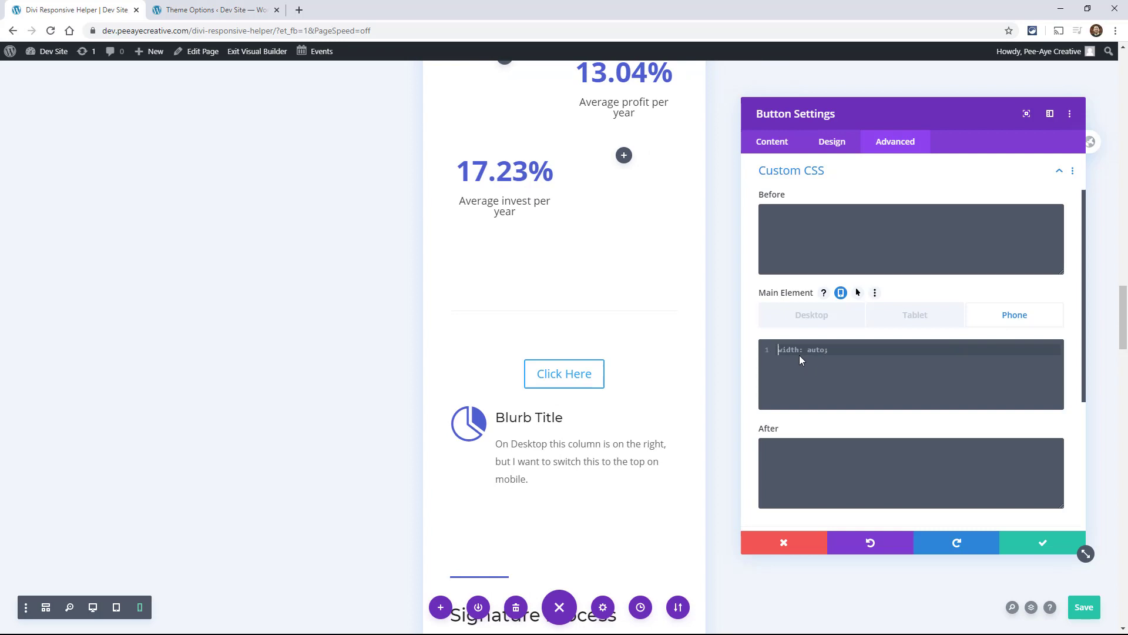
pyautogui.scroll(-10, 629, 380)
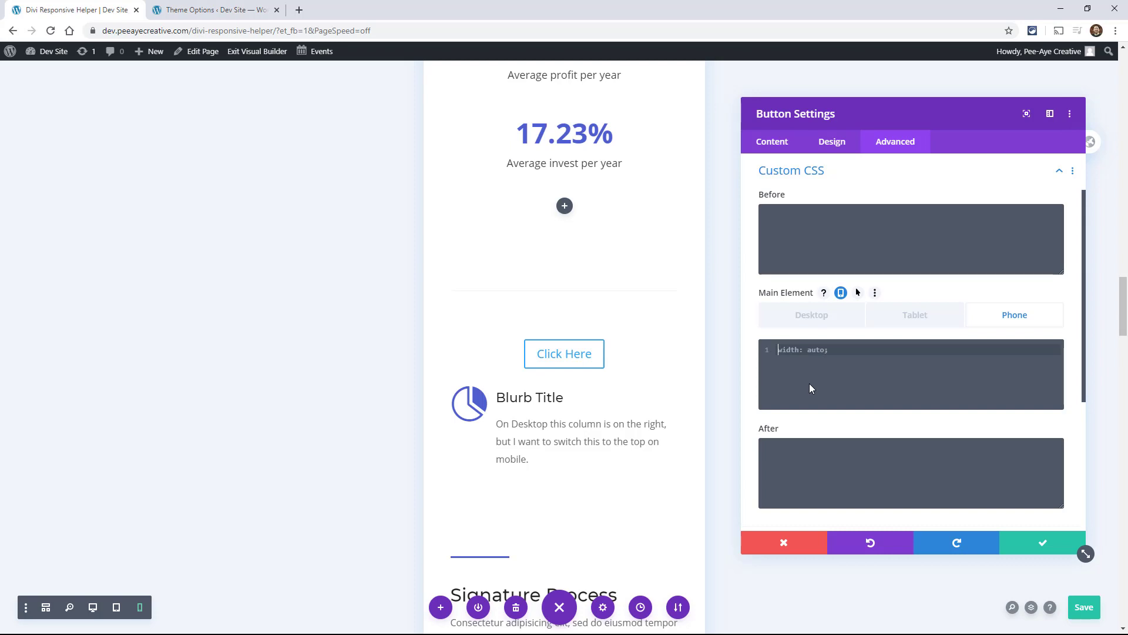
pyautogui.write('wi')
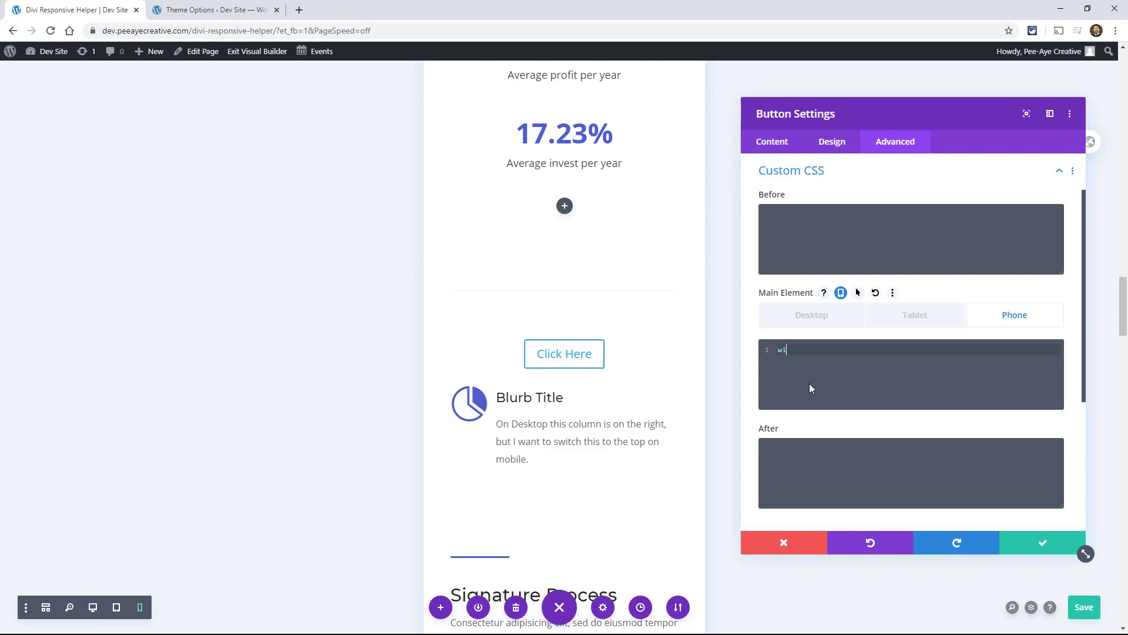
pyautogui.write('dth: ')
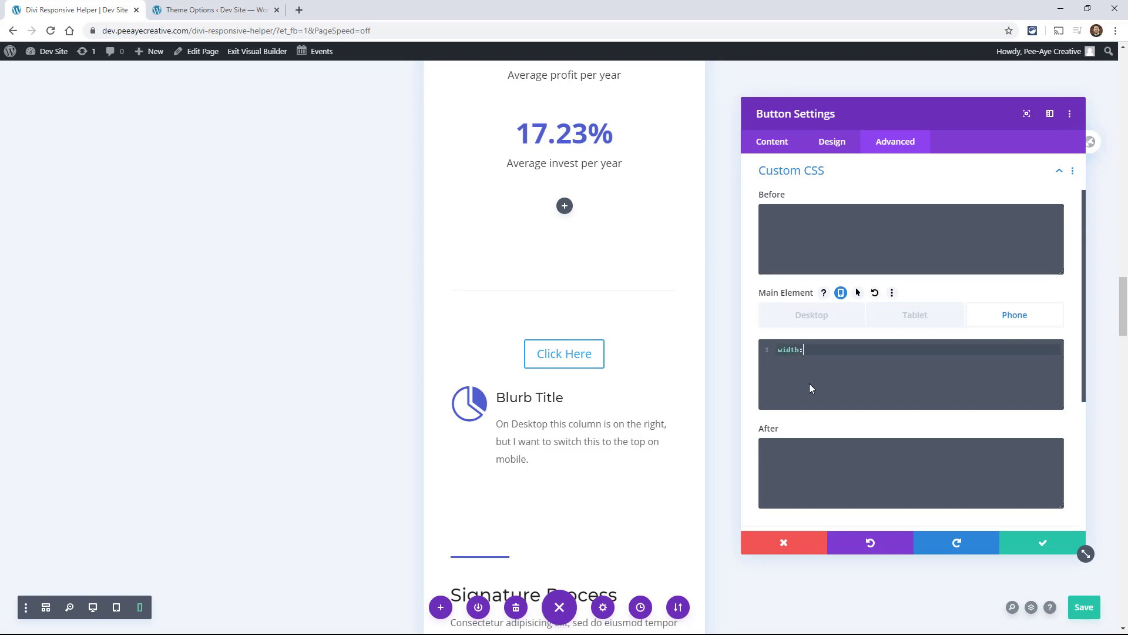
pyautogui.write('100%;')
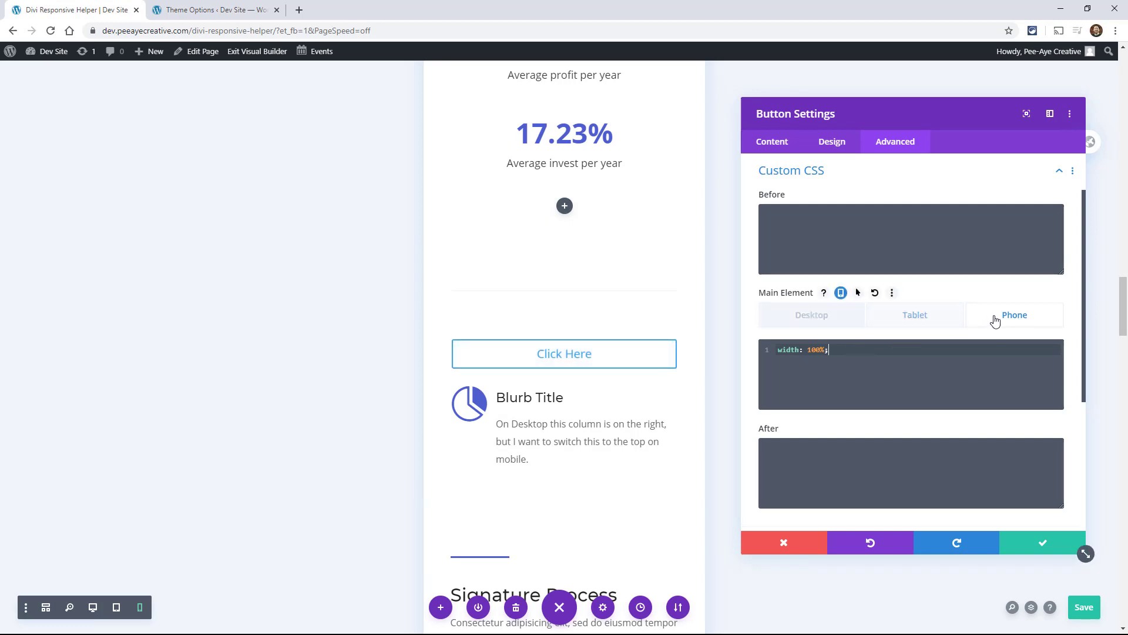
pyautogui.click(812, 316)
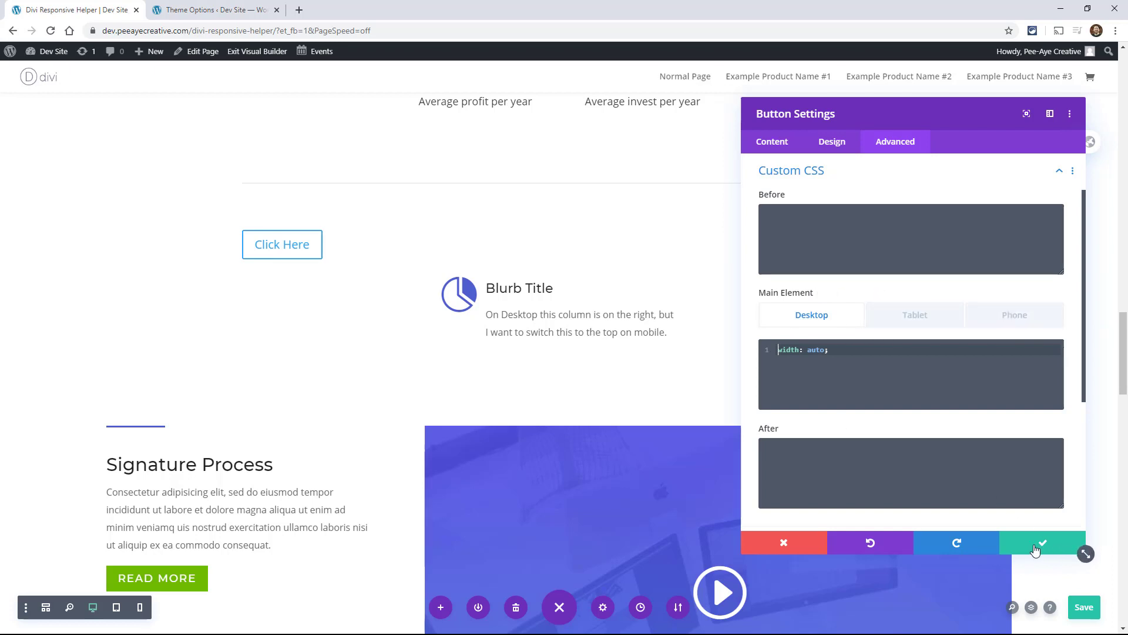
# Save the button settings and change the blurb's icon to a checked box.
pyautogui.click(1032, 546)
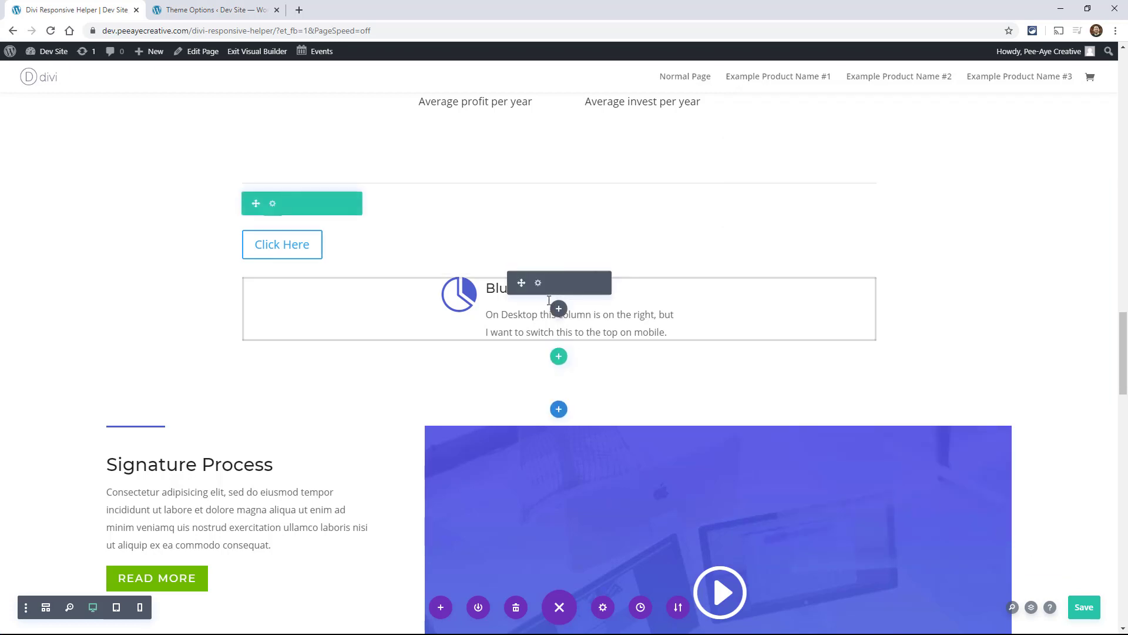
pyautogui.click(539, 285)
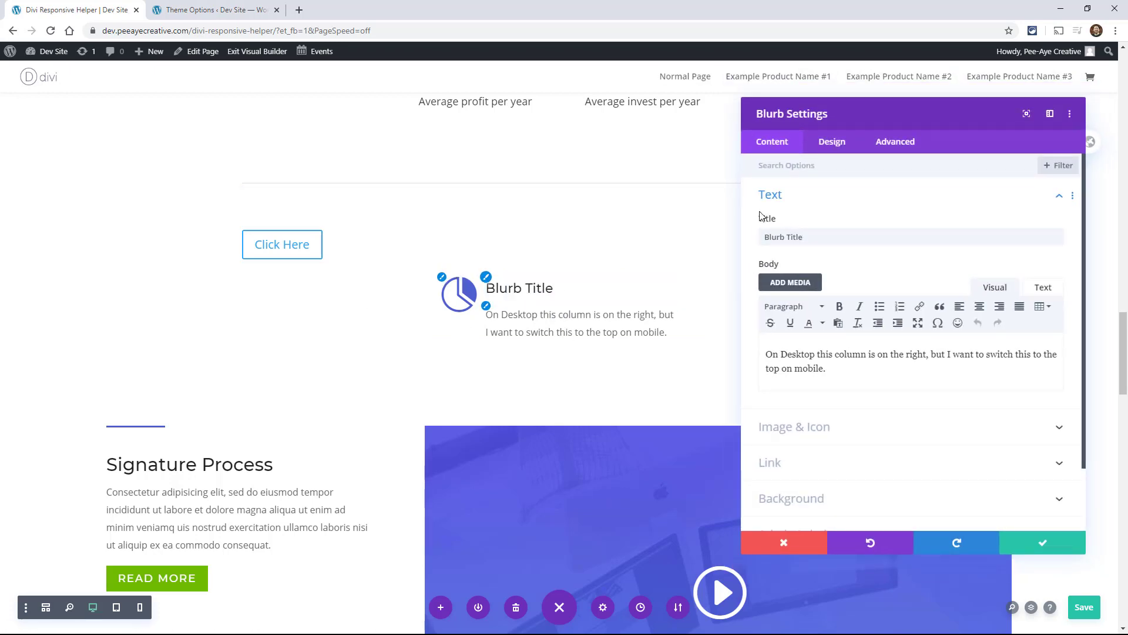
pyautogui.click(800, 424)
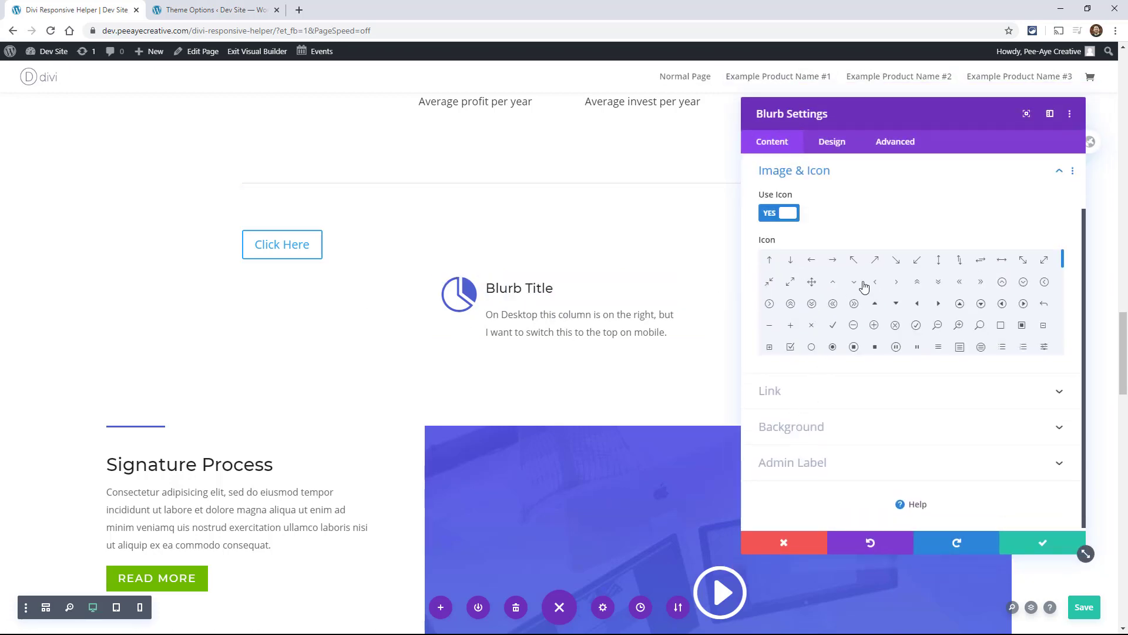
pyautogui.click(833, 326)
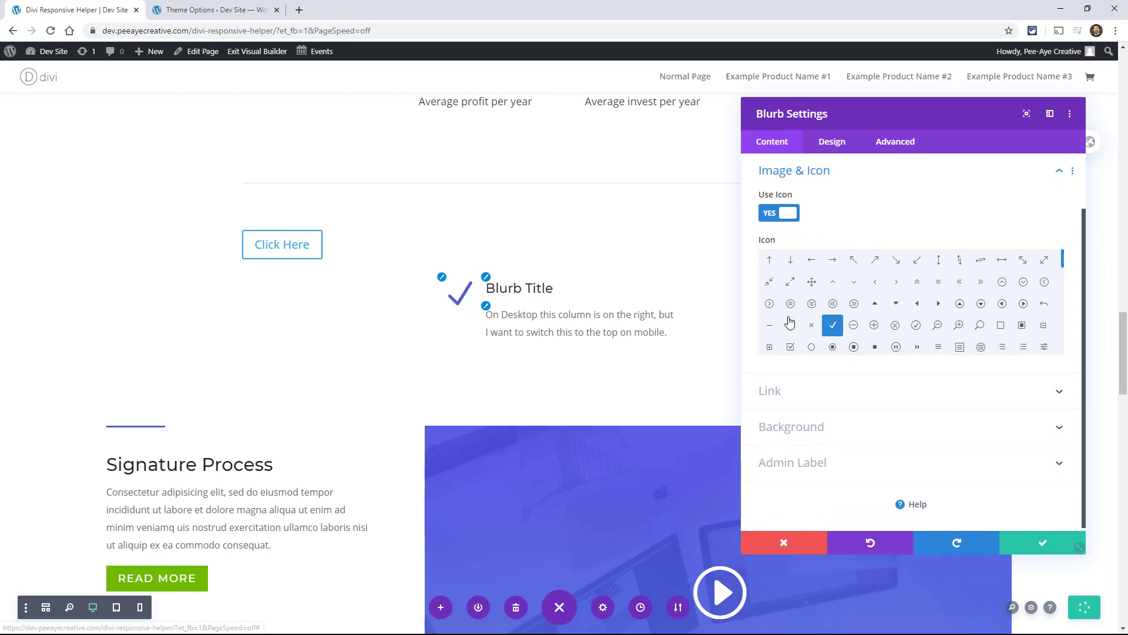
pyautogui.click(791, 346)
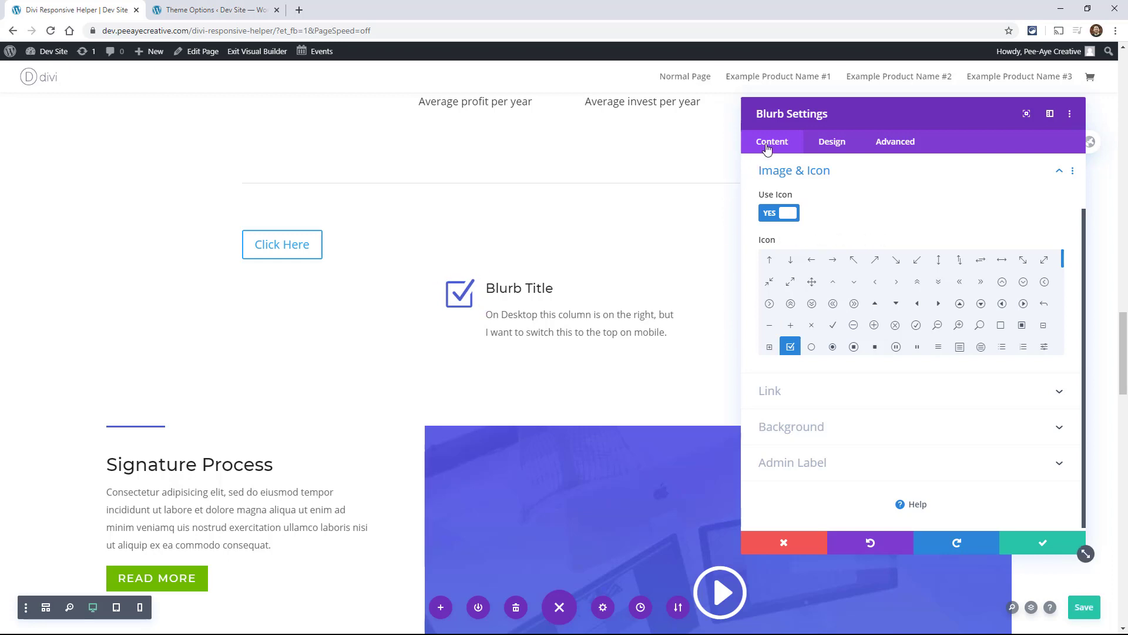
# Reset the blurb's Body text so it is empty.
pyautogui.scroll(2, 820, 226)
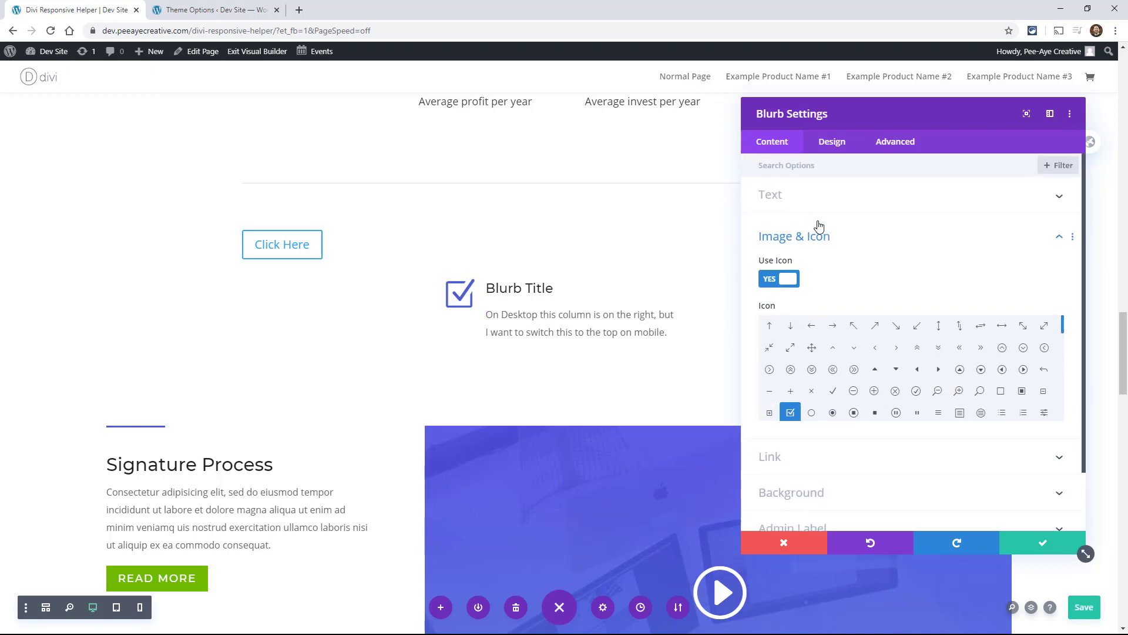
pyautogui.click(792, 207)
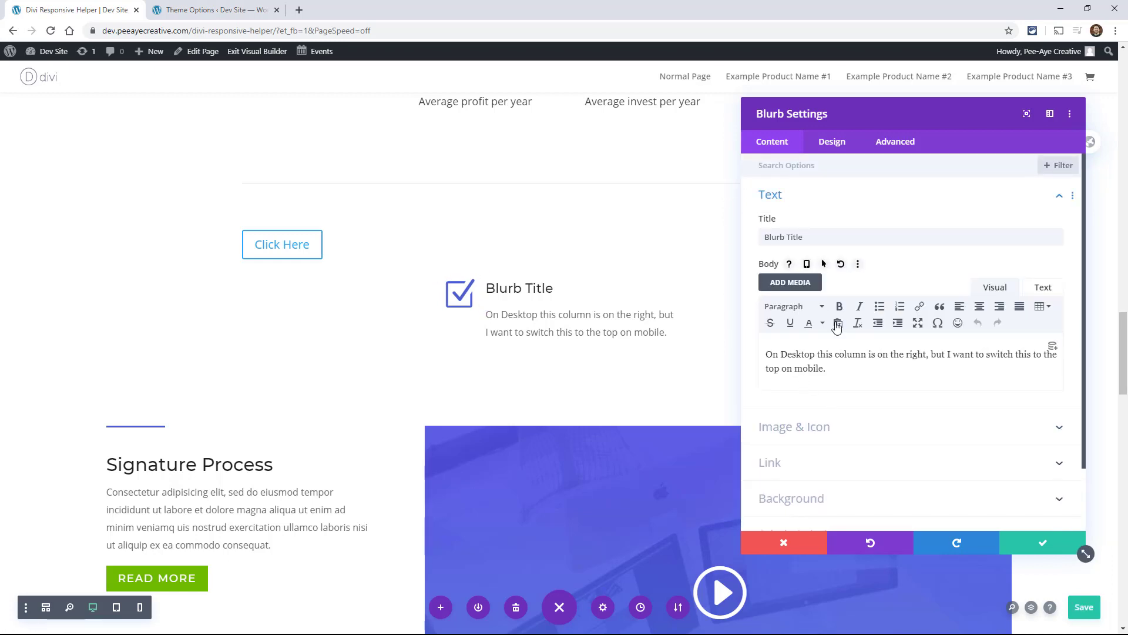
pyautogui.click(842, 265)
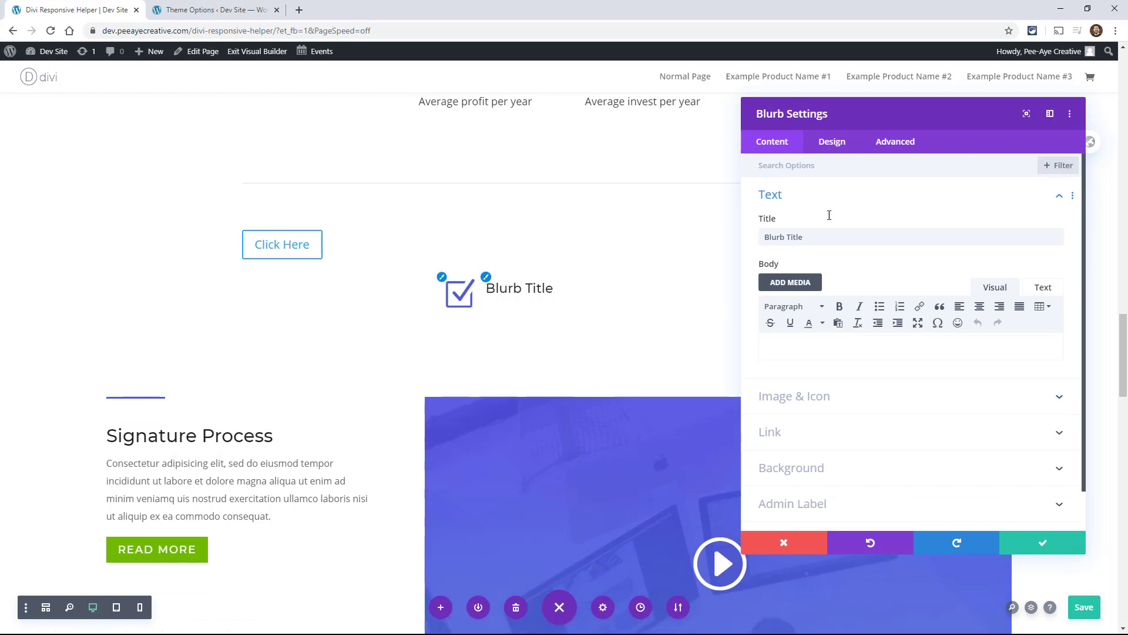
# Give the Blurb Title per-device CSS with margin-top: 10px; on desktop, then preview phone.
pyautogui.click(893, 145)
pyautogui.click(793, 232)
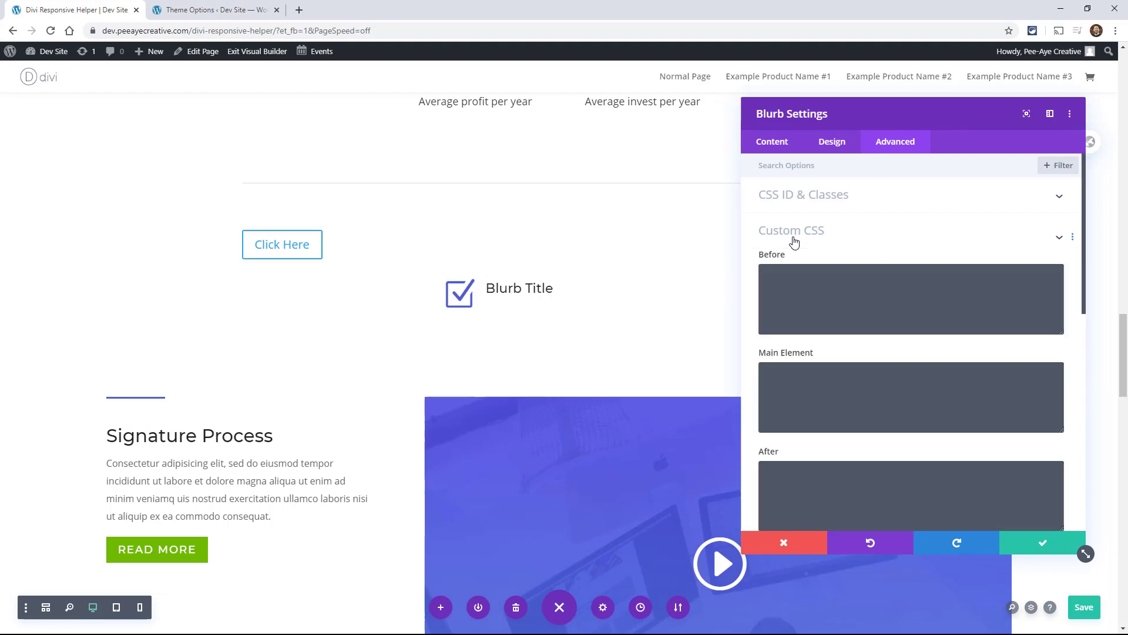
pyautogui.scroll(-4, 800, 388)
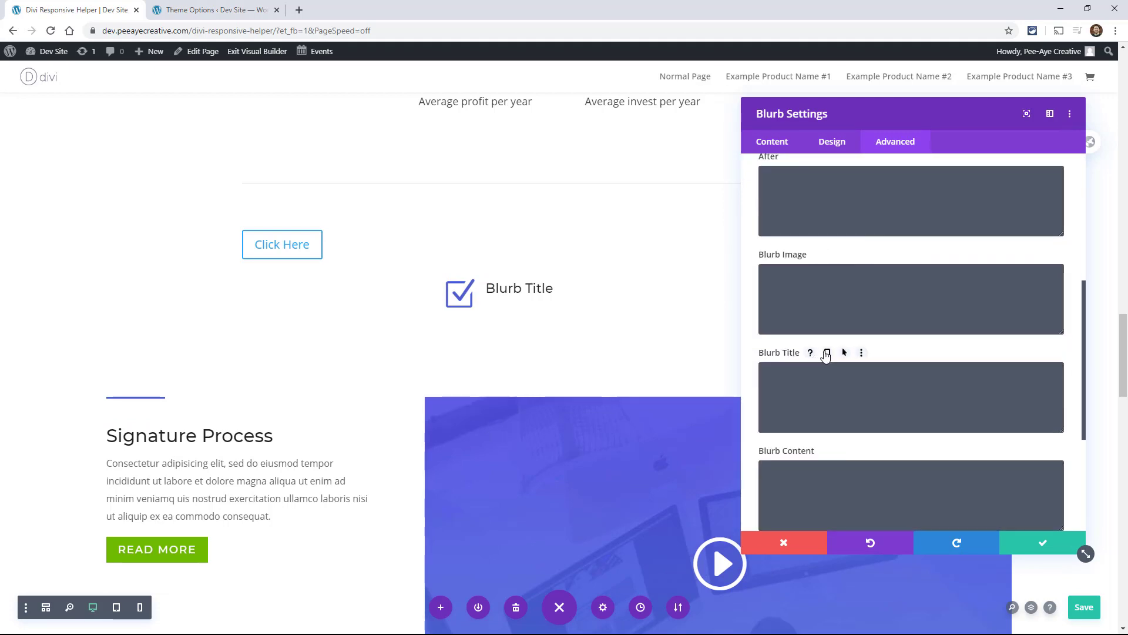
pyautogui.click(826, 354)
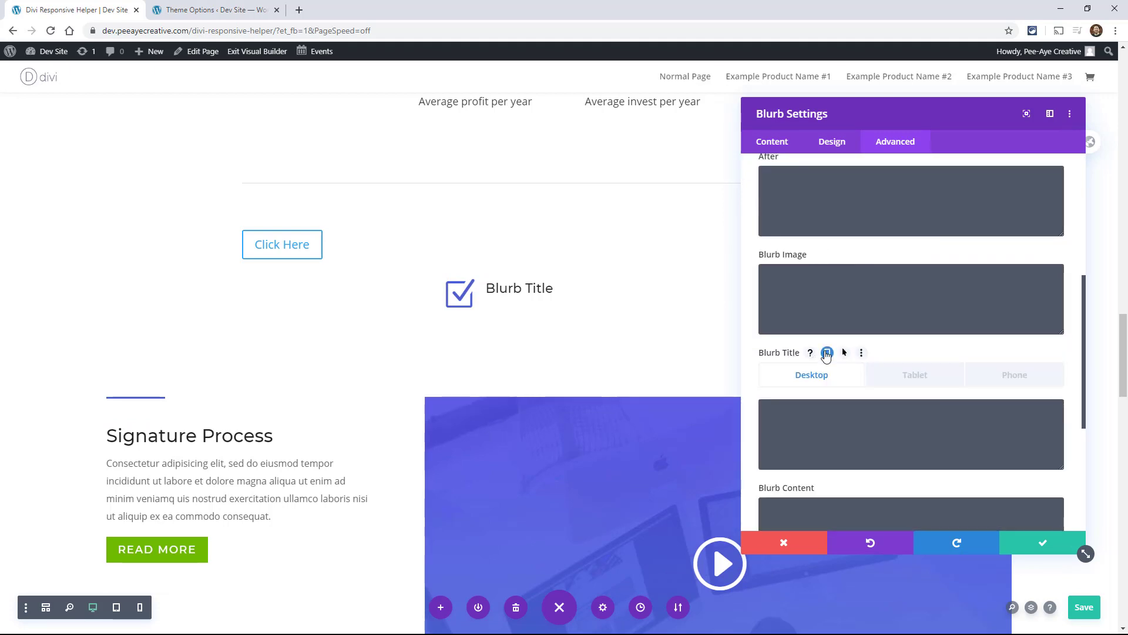
pyautogui.click(800, 429)
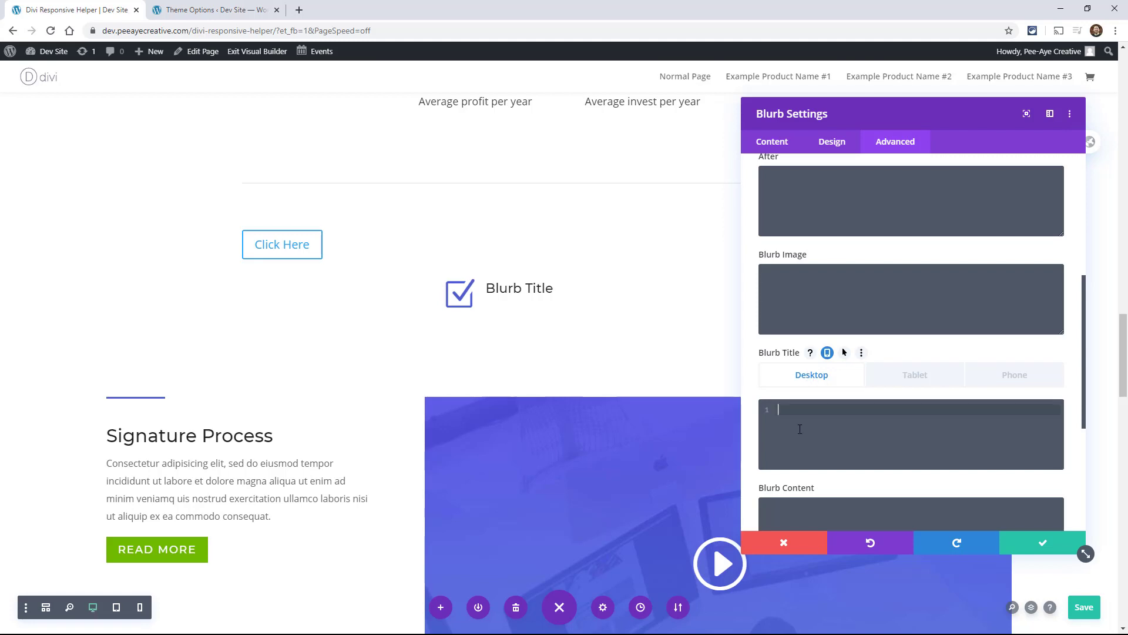
pyautogui.write('margin-top: 10px;')
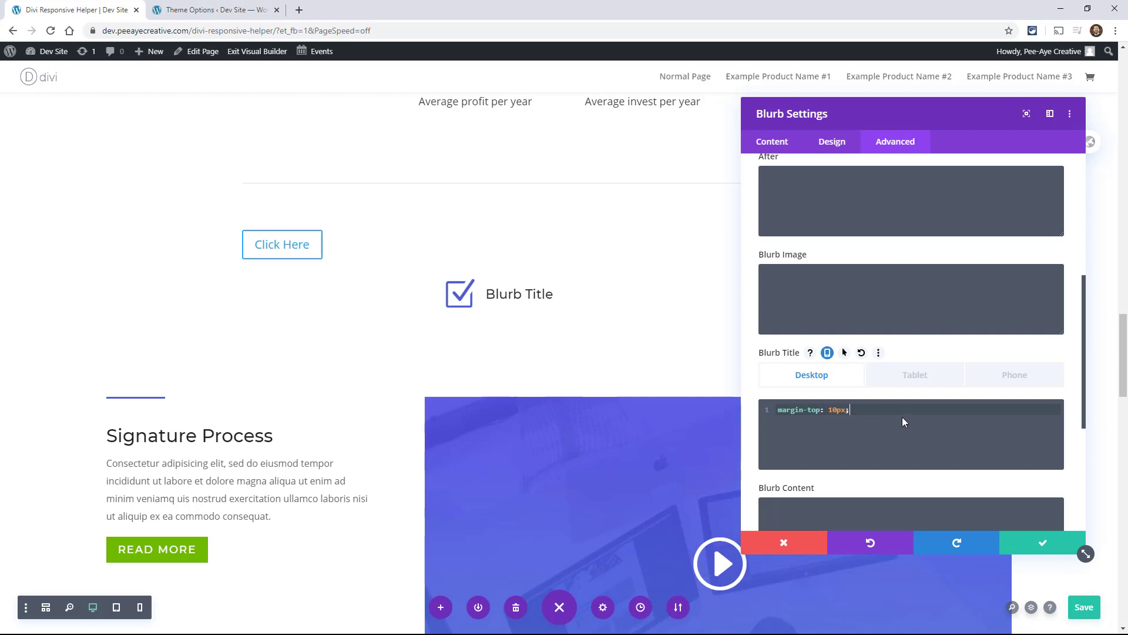
pyautogui.click(1022, 381)
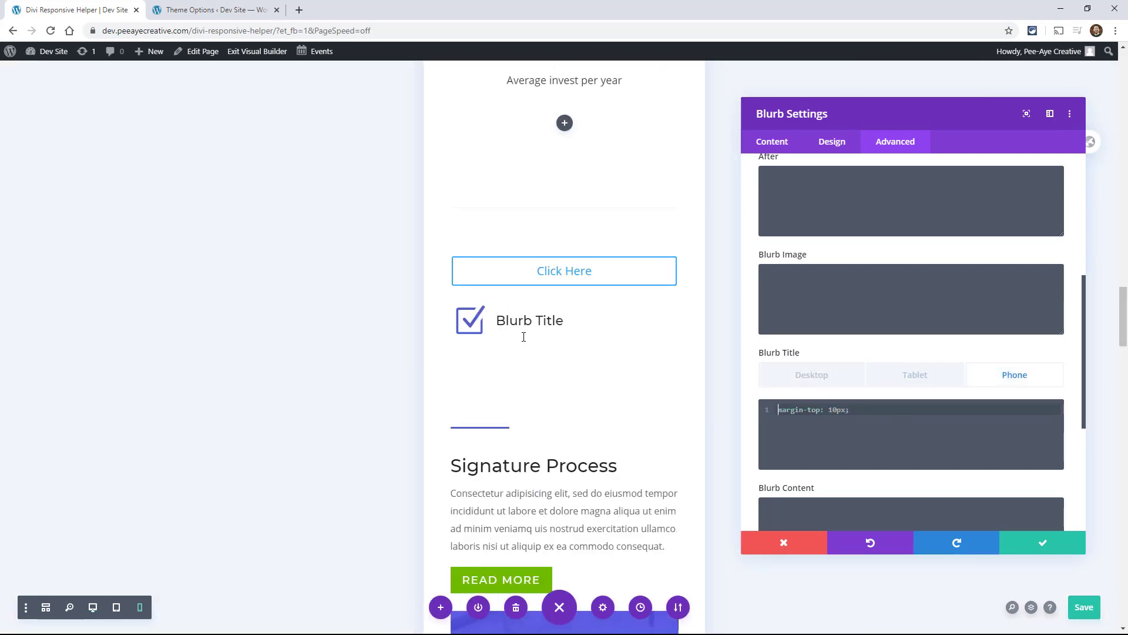
# Set the blurb's phone icon font size to 32px.
pyautogui.click(832, 143)
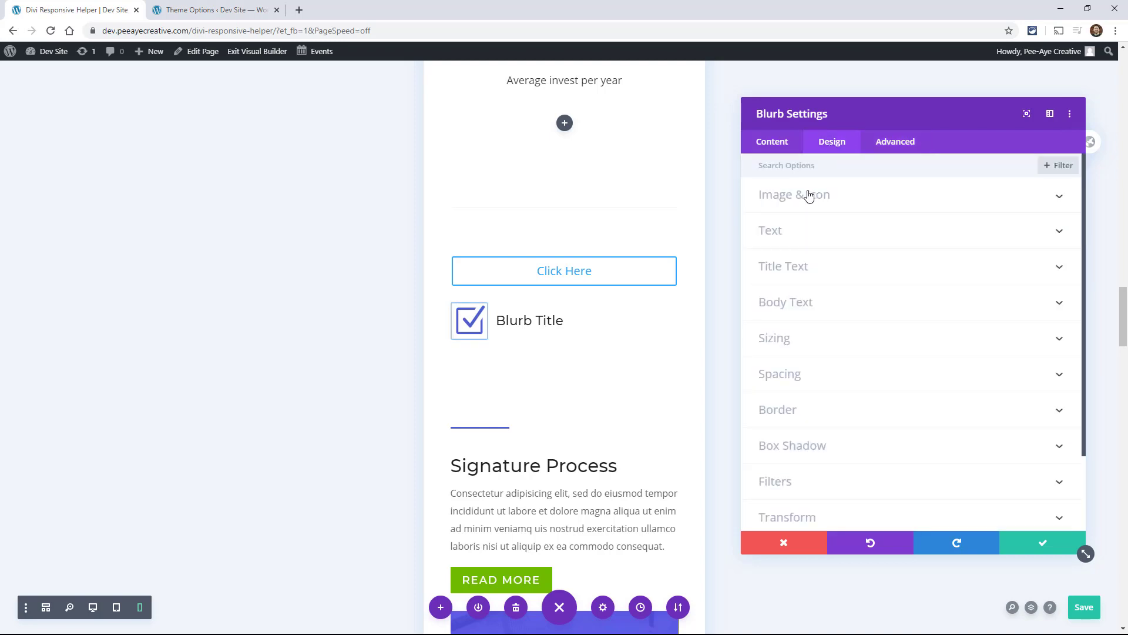
pyautogui.click(806, 195)
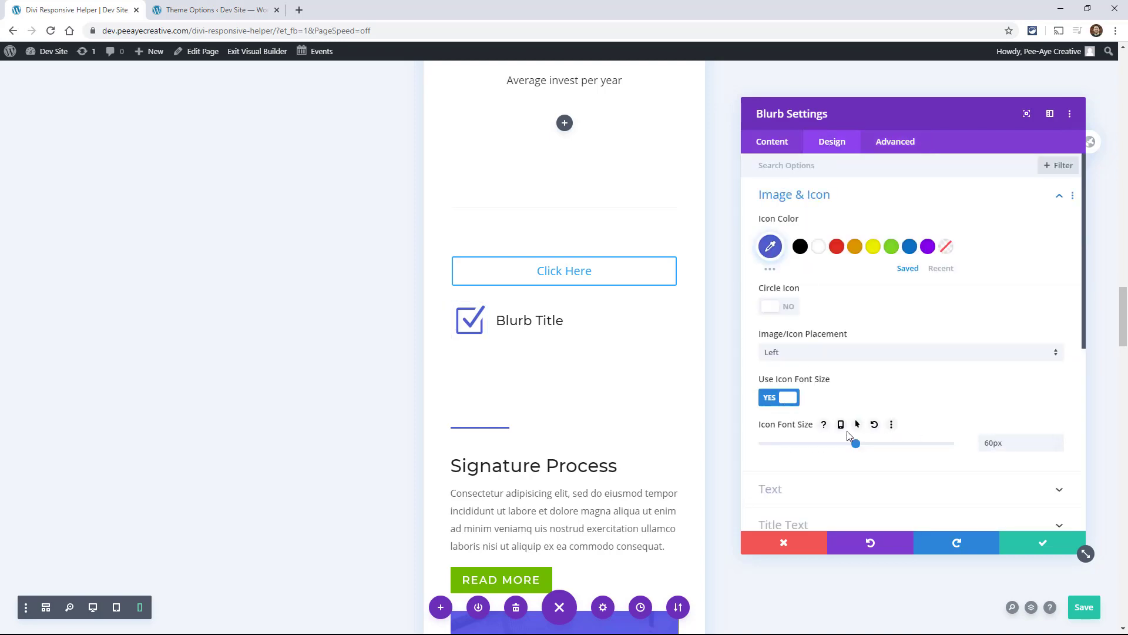
pyautogui.click(841, 426)
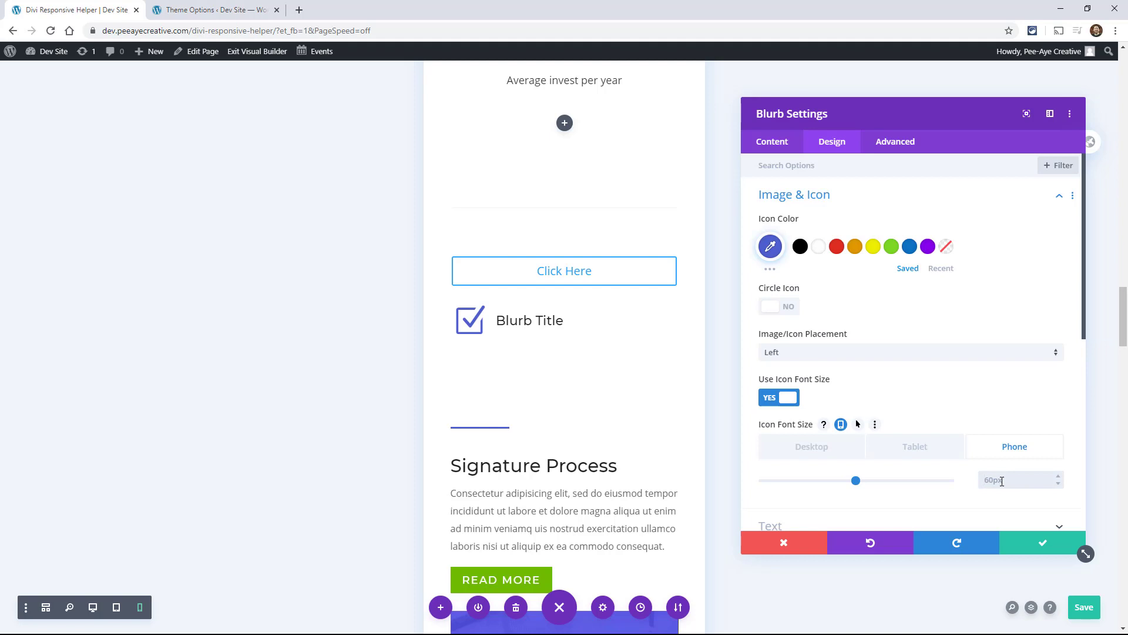
pyautogui.click(1001, 480)
pyautogui.write('32px')
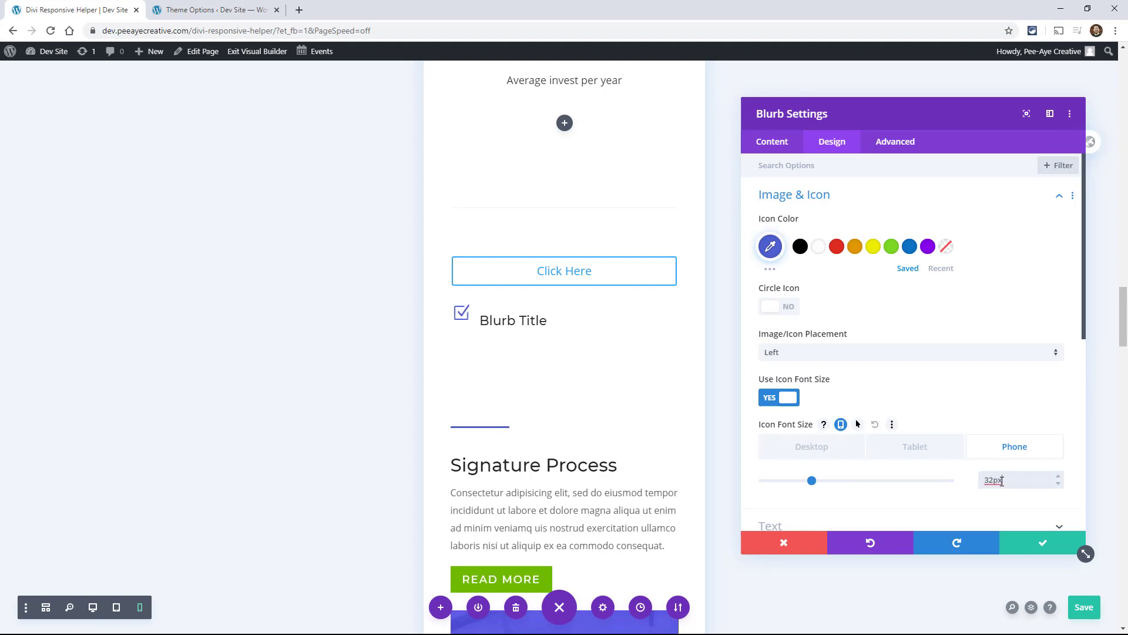
# Set the phone Blurb Title CSS to margin-top: -4px; and return to the desktop preview.
pyautogui.click(890, 146)
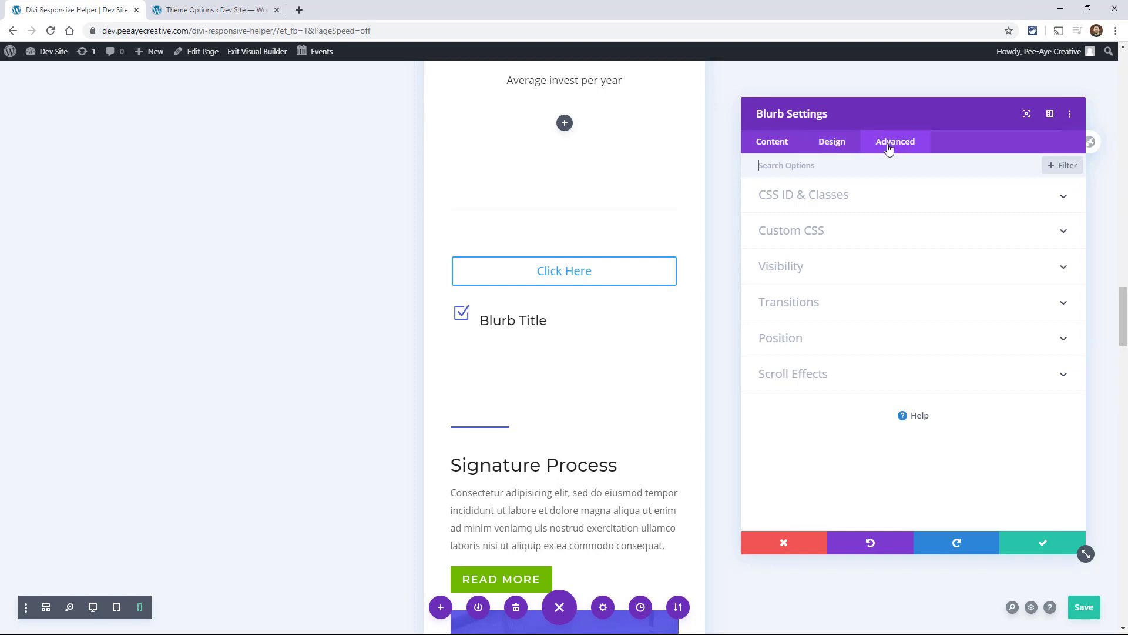
pyautogui.click(782, 239)
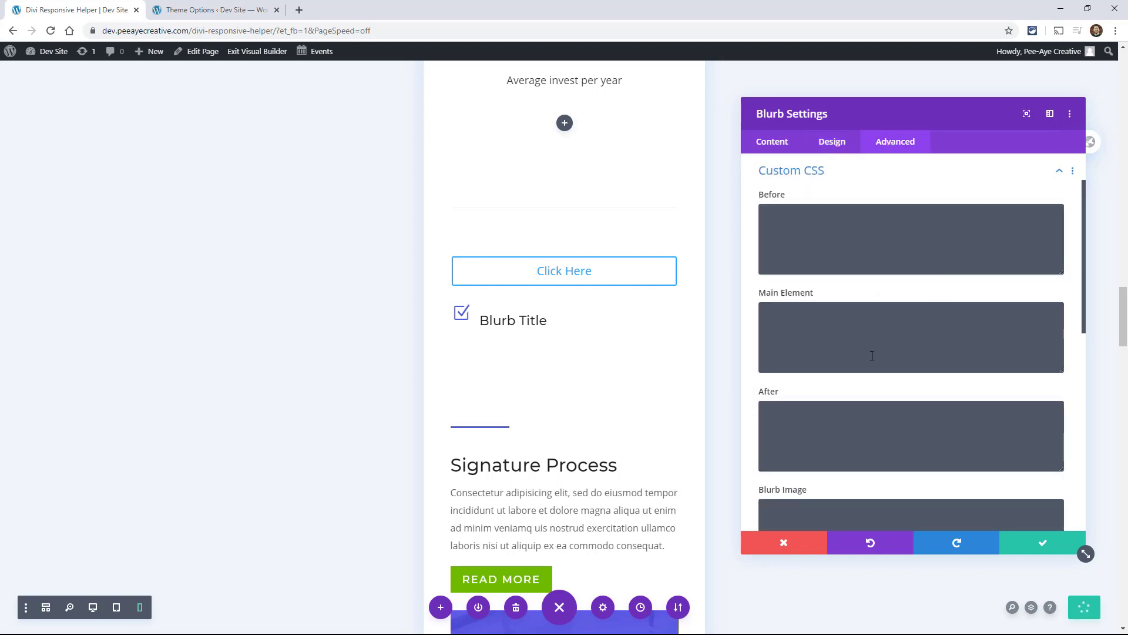
pyautogui.scroll(-4, 872, 355)
pyautogui.click(869, 421)
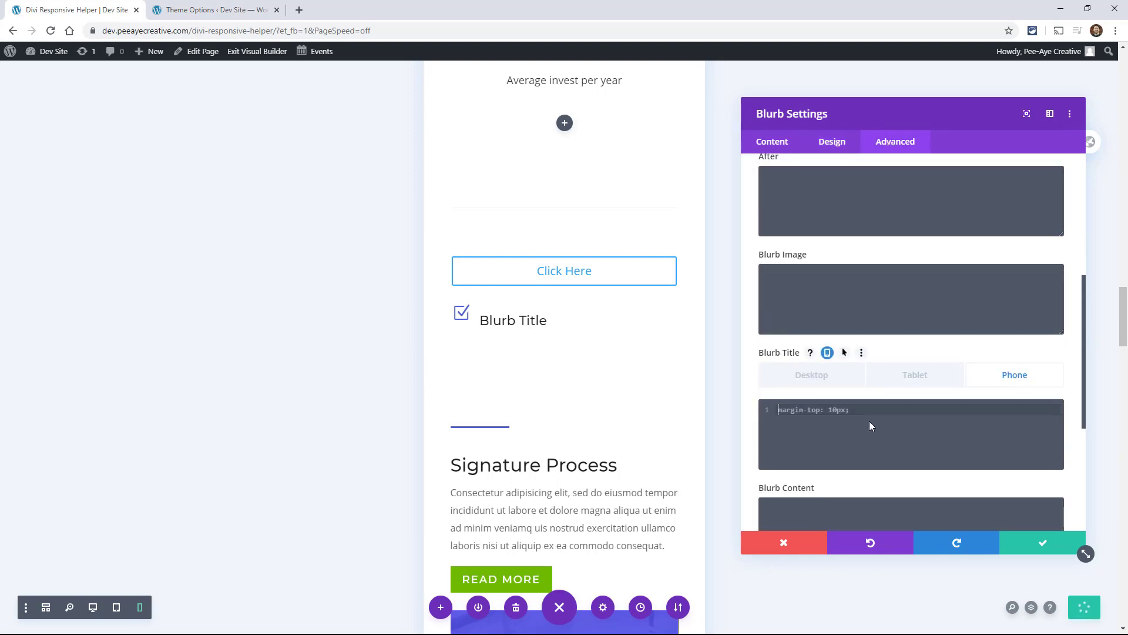
pyautogui.write('margin')
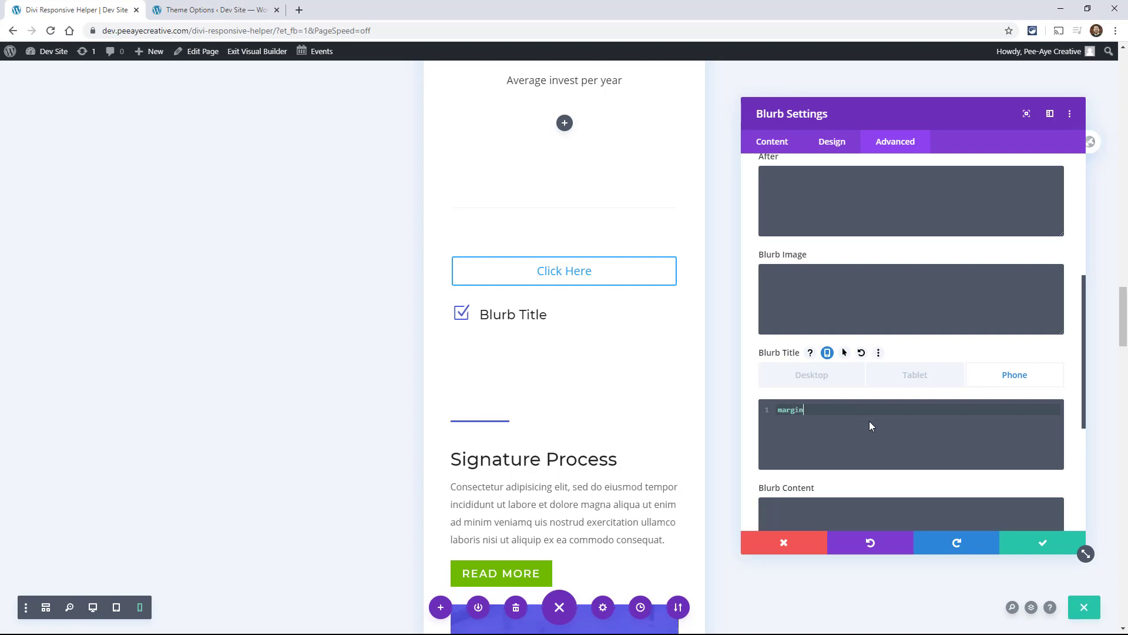
pyautogui.write('-top: -4px;')
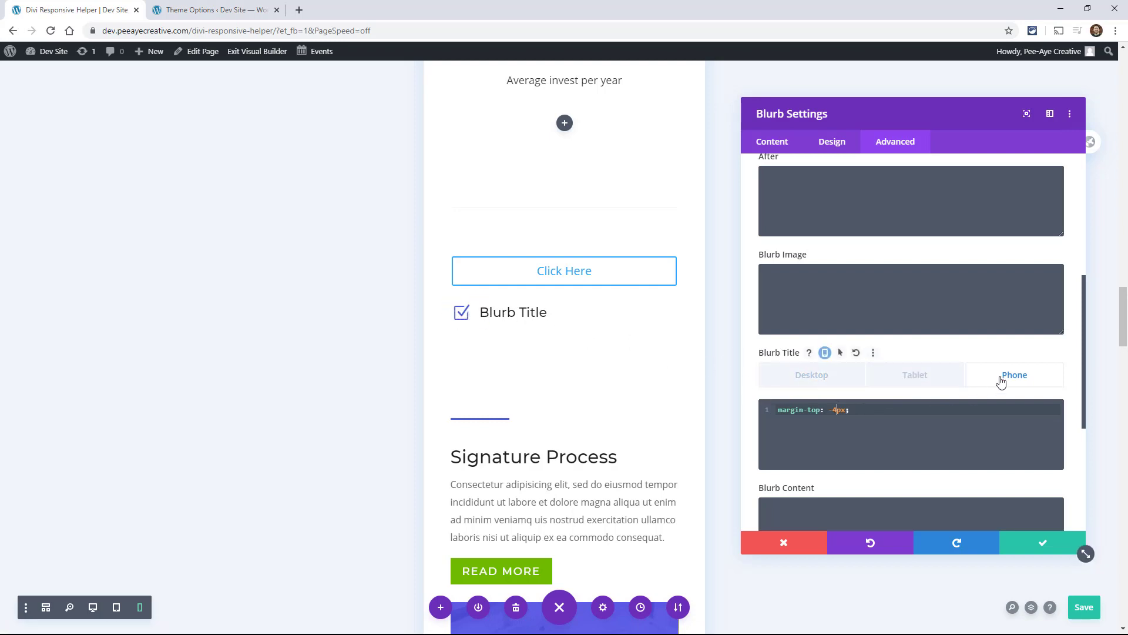
pyautogui.click(818, 377)
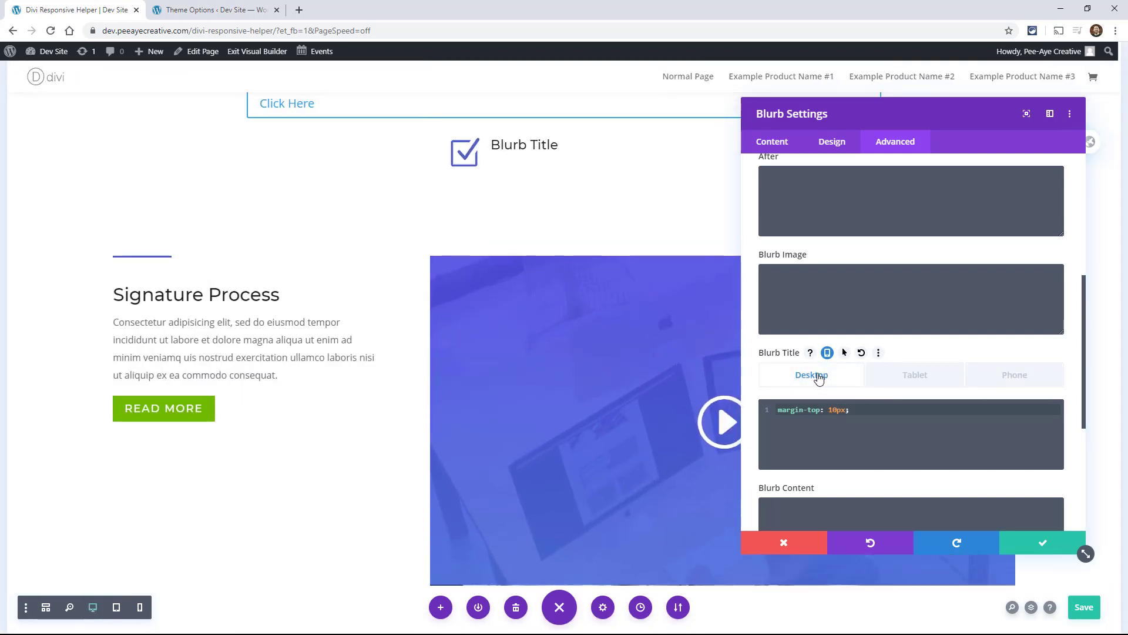
pyautogui.scroll(4, 388, 285)
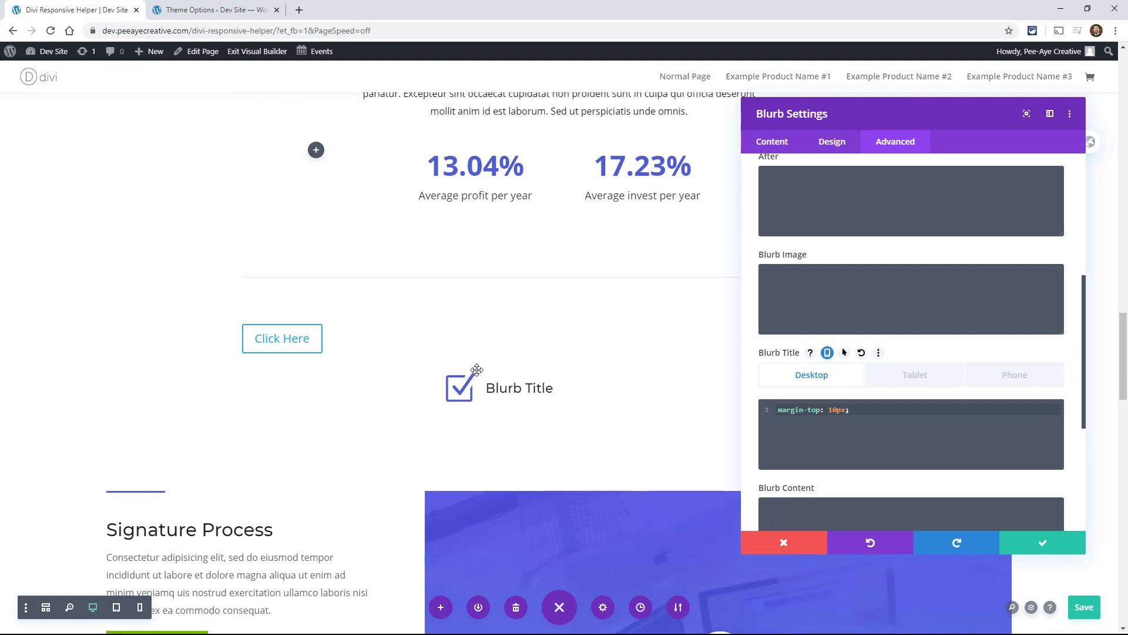